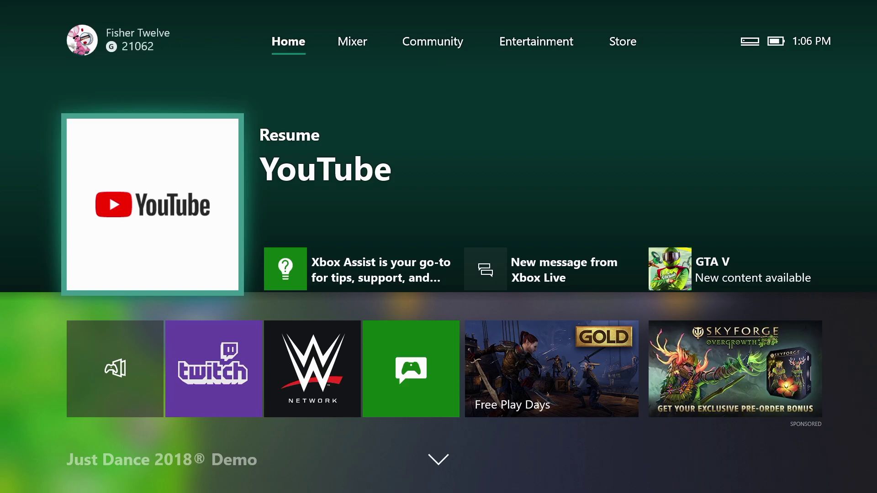
Step: Go to the Store from the home screen and open its search
key("Up")
key("Right")
key("Right")
key("Right")
key("Right")
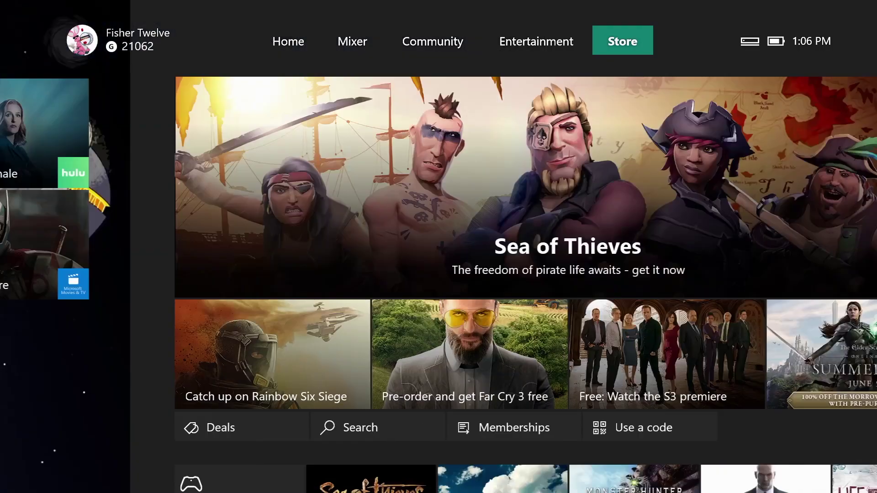
key("Down")
key("Down")
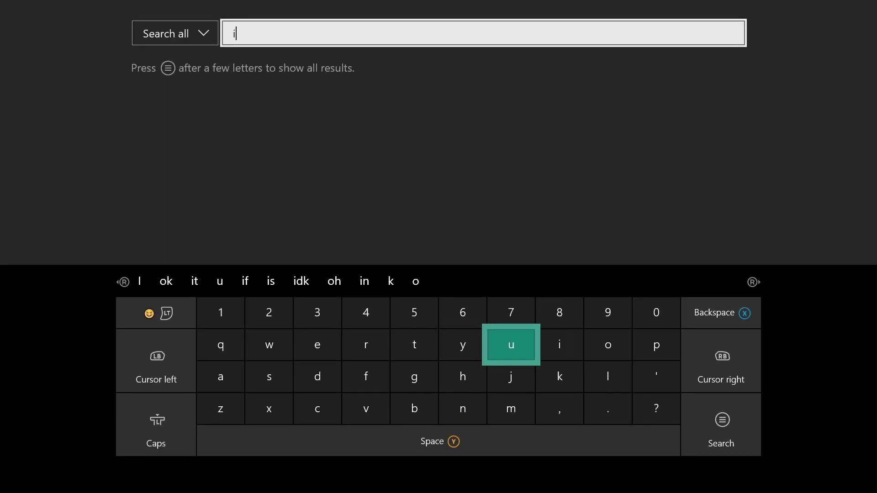
Step: Search the Store catalogue for "ins"
key("Left")
key("Down")
key("Down")
type("n")
key("Up")
key("Left")
key("Left")
key("Left")
key("Left")
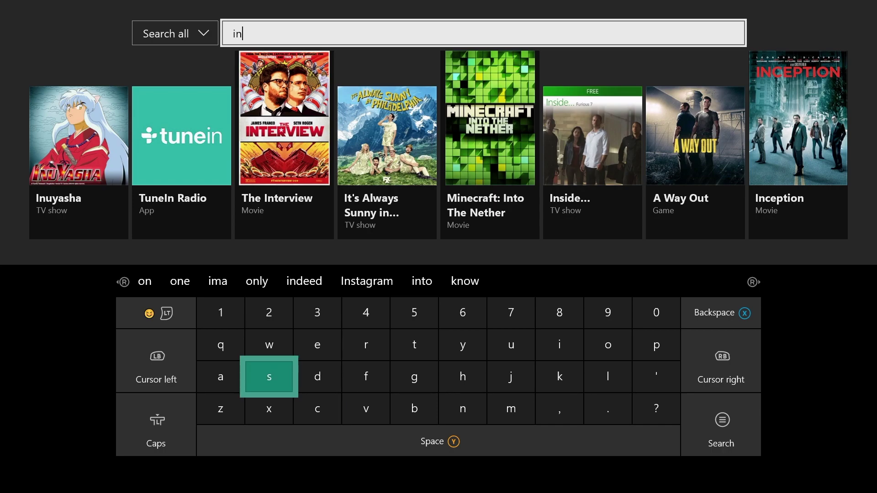
type("s")
key("Right")
key("Up")
key("Up")
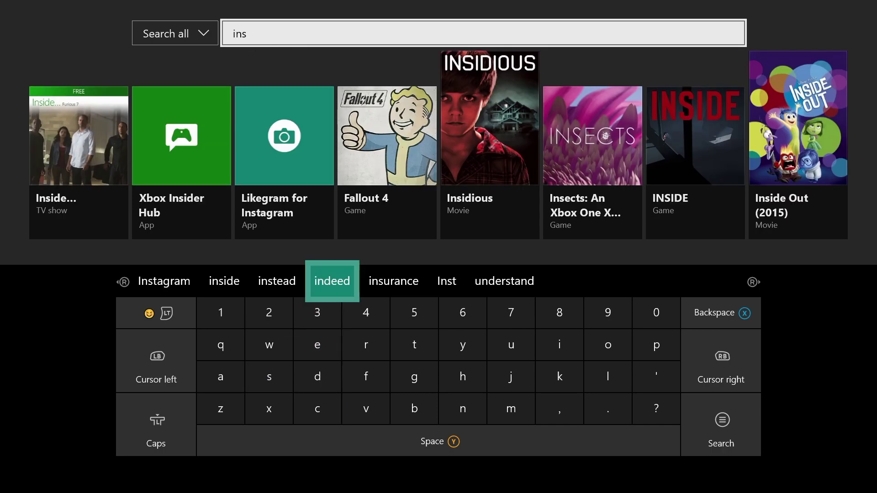
Step: Open the Xbox Insider Hub app page from the search results and launch the app
key("Up")
key("Left")
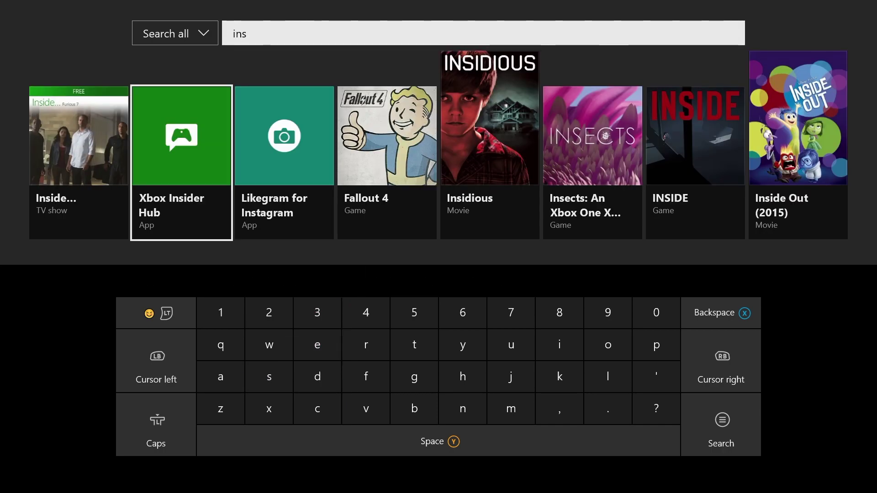
key("Return")
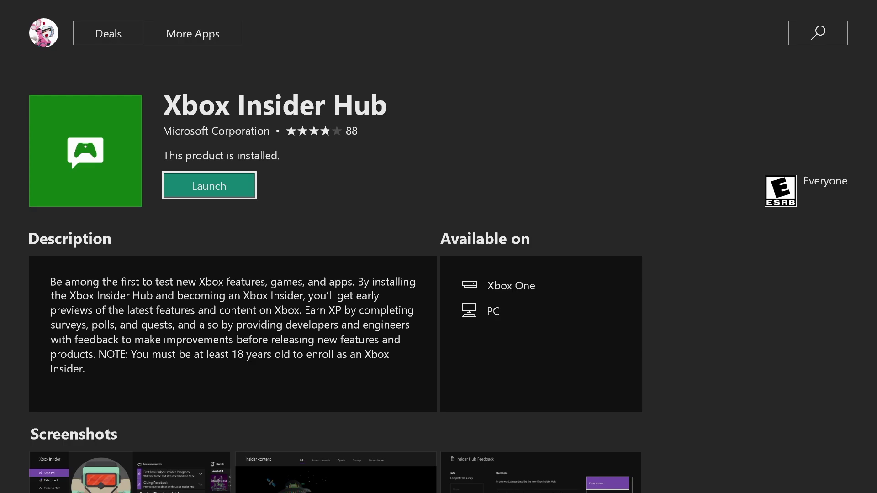
key("Return")
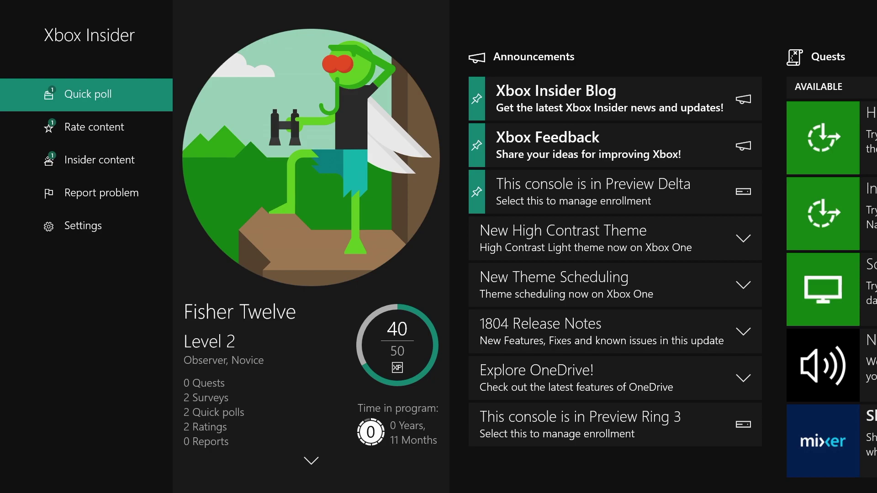
Step: Open the enrollment group choices for Xbox One Update Preview in the Insider content
key("Down")
key("Down")
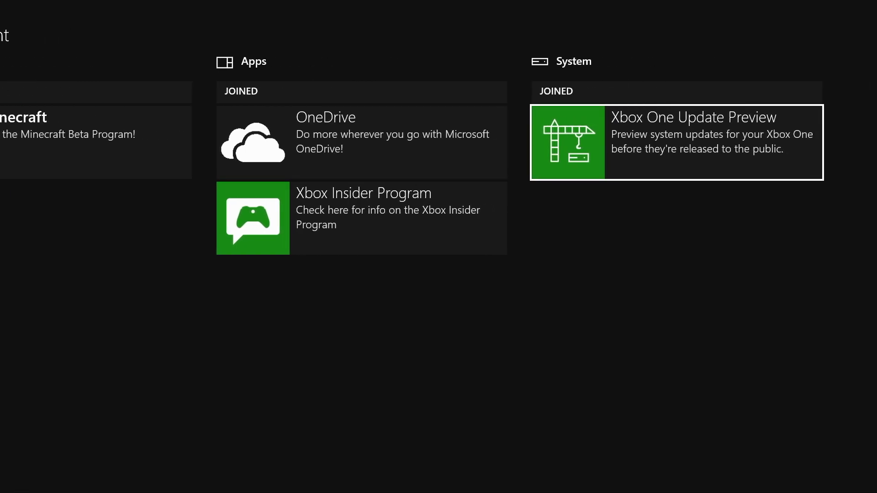
key("Return")
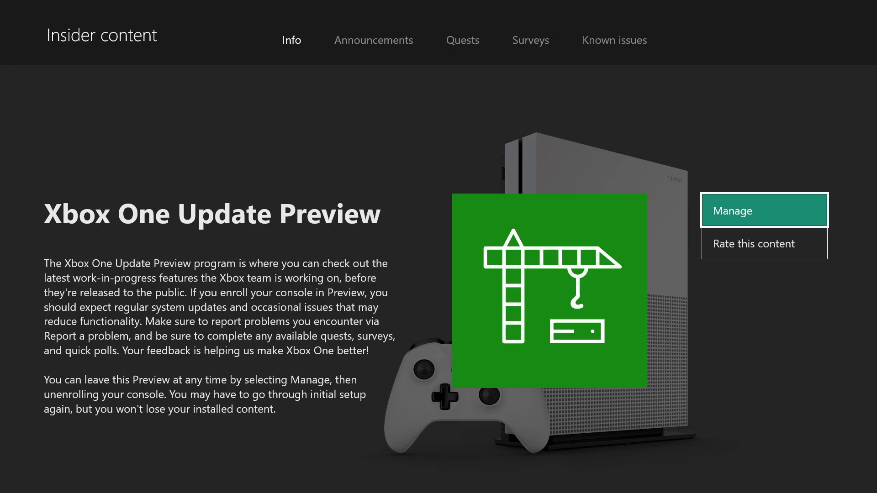
key("Return")
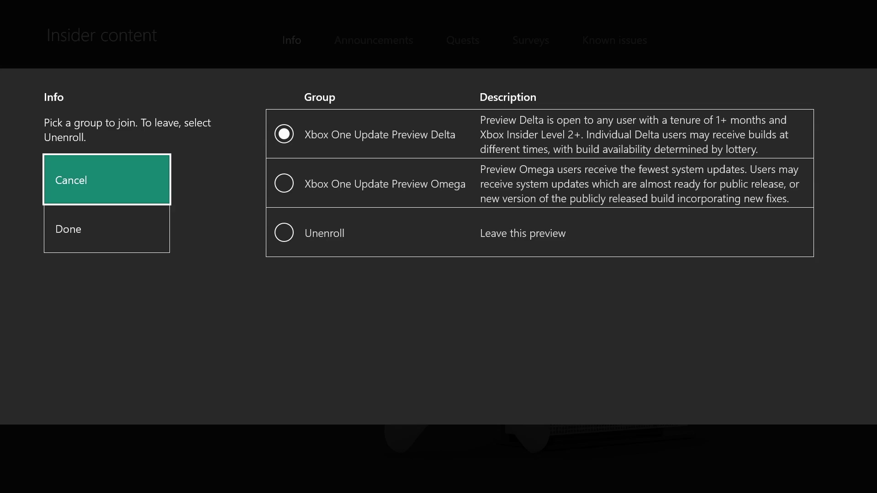
Step: Examine the descriptions of the Xbox One Update Preview Delta and Omega groups and return to the Insider Hub start page
key("Right")
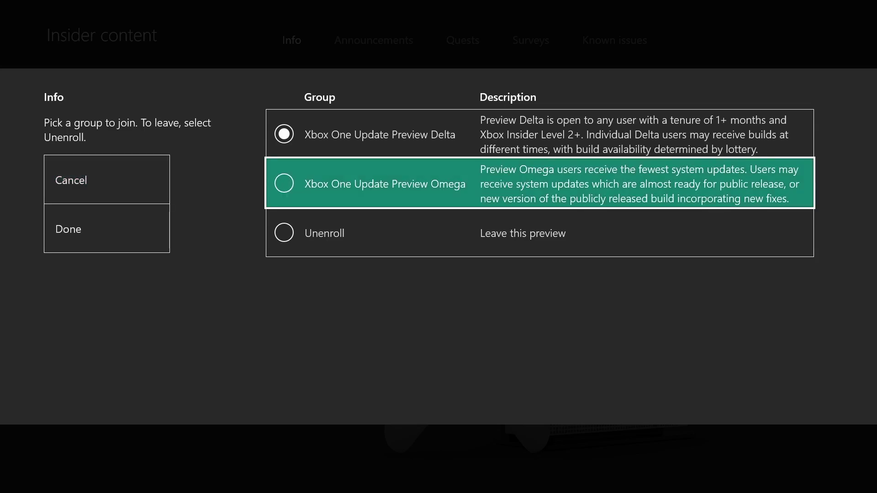
key("Up")
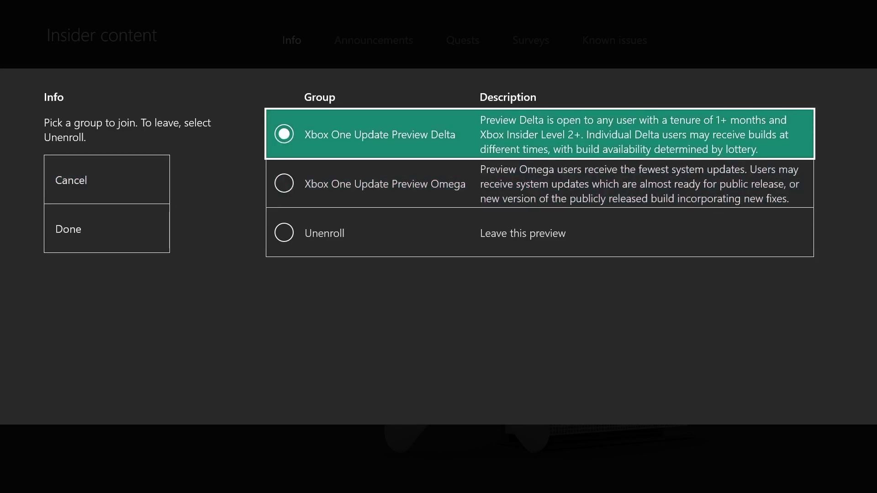
key("Down")
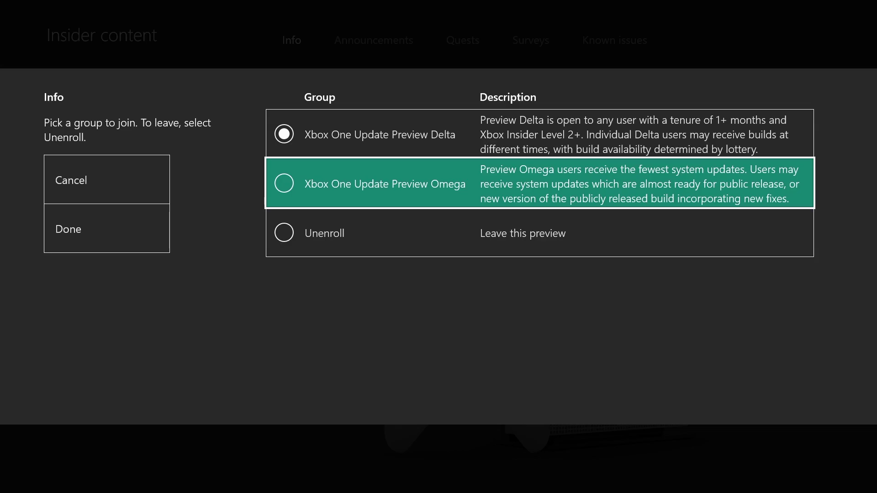
key("Up")
key("Down")
key("Up")
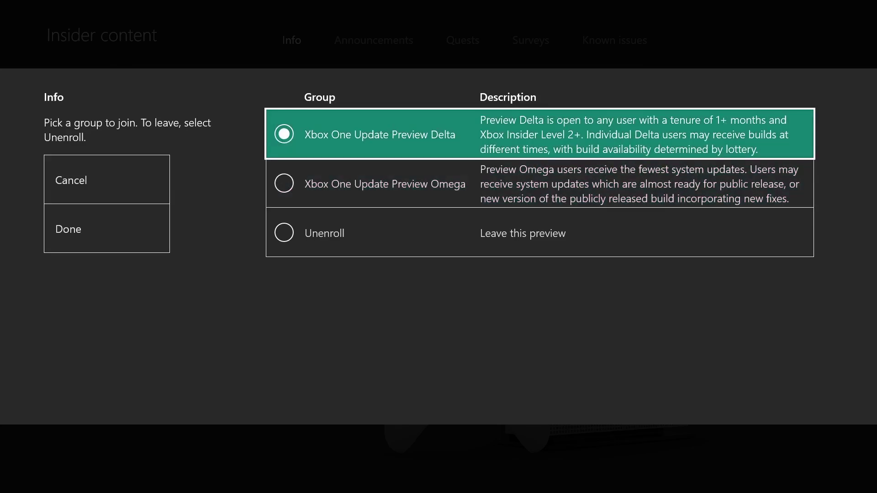
key("Down")
key("Up")
key("Down")
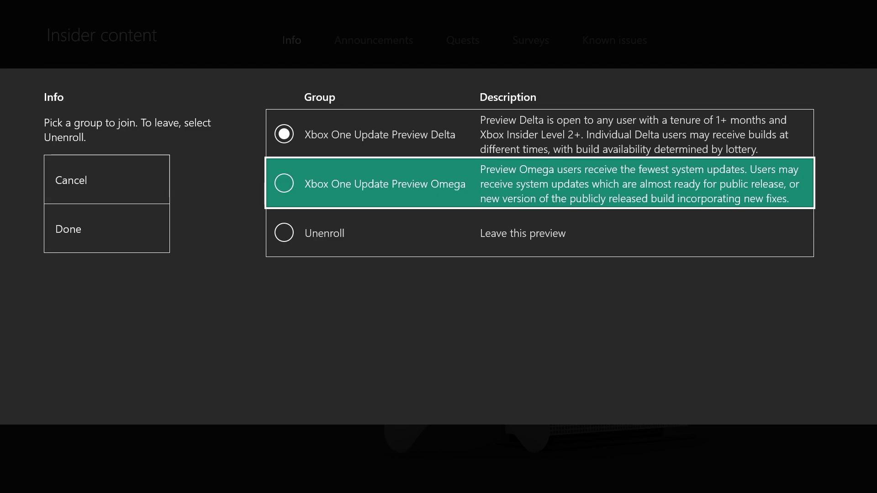
key("Escape")
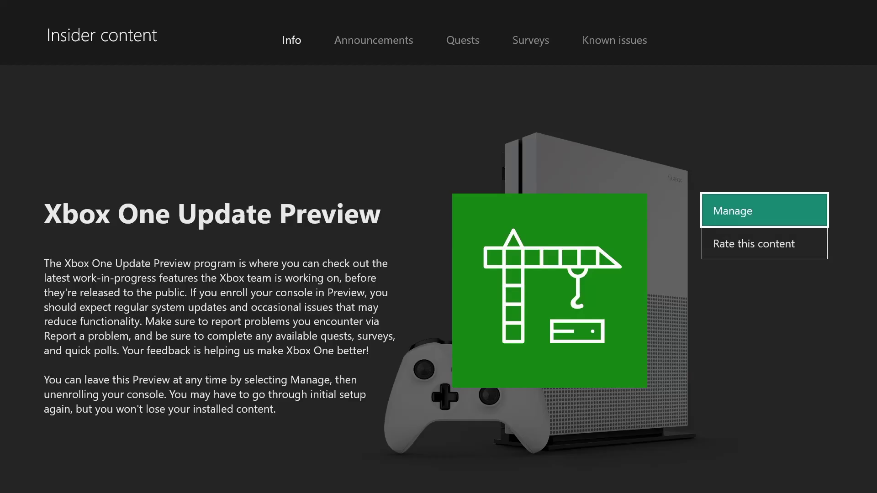
key("Escape")
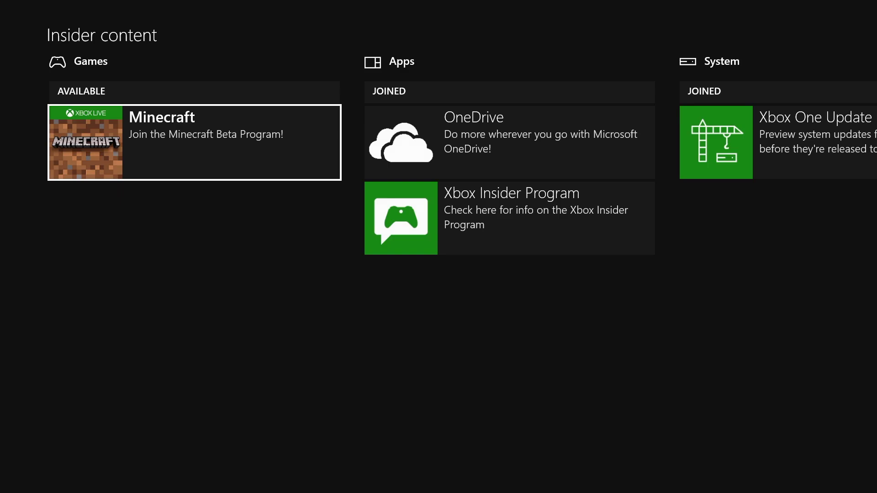
key("Escape")
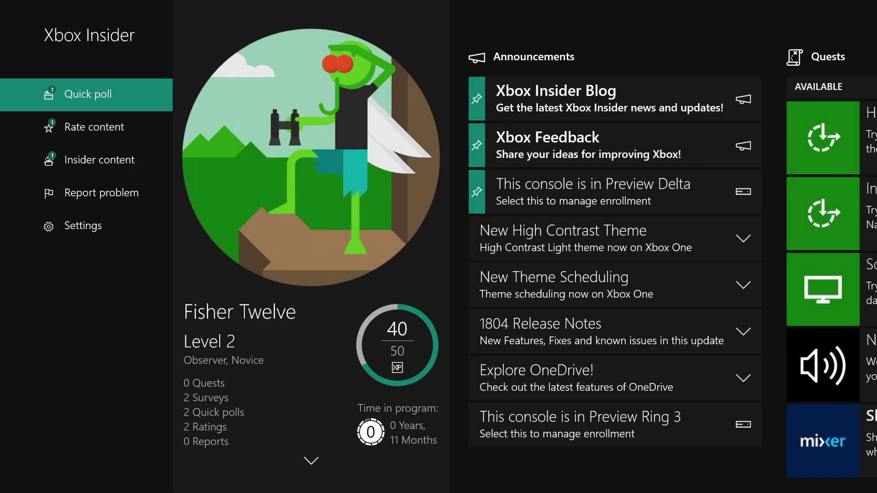
Step: Answer the quick poll on how often the Insider Hub leaderboard is checked
key("Down")
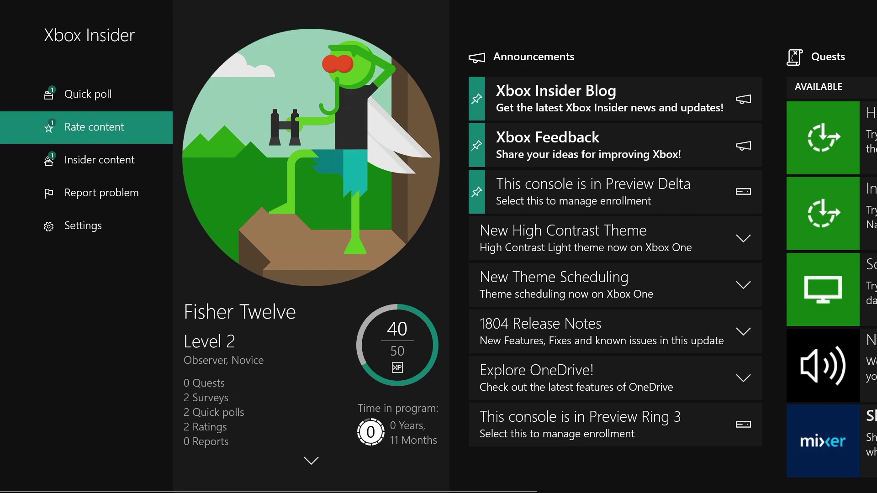
key("Up")
key("Down")
key("Up")
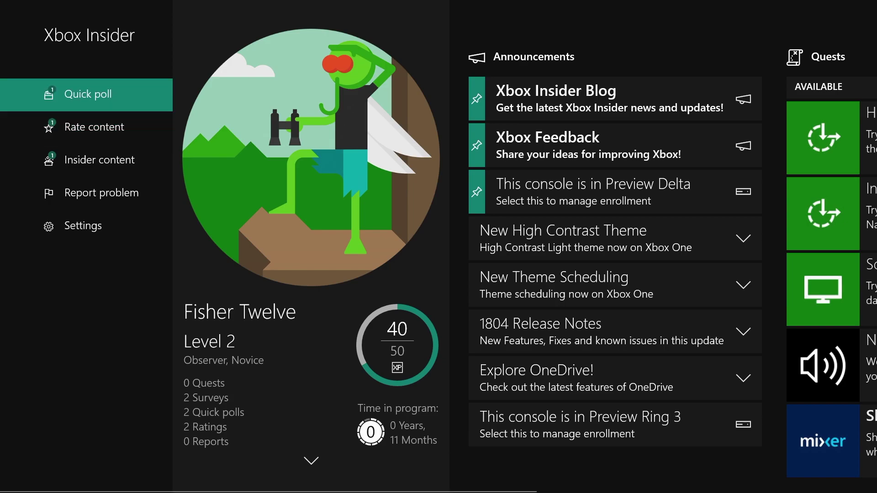
key("Return")
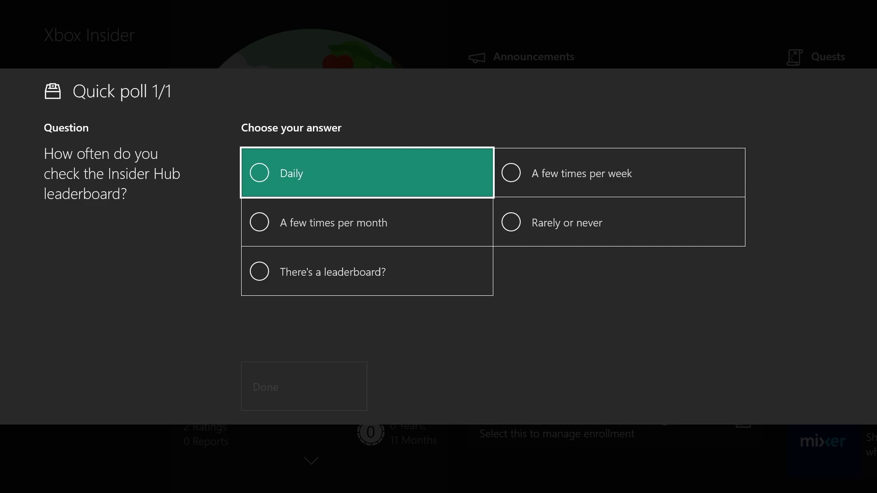
key("Down")
key("Return")
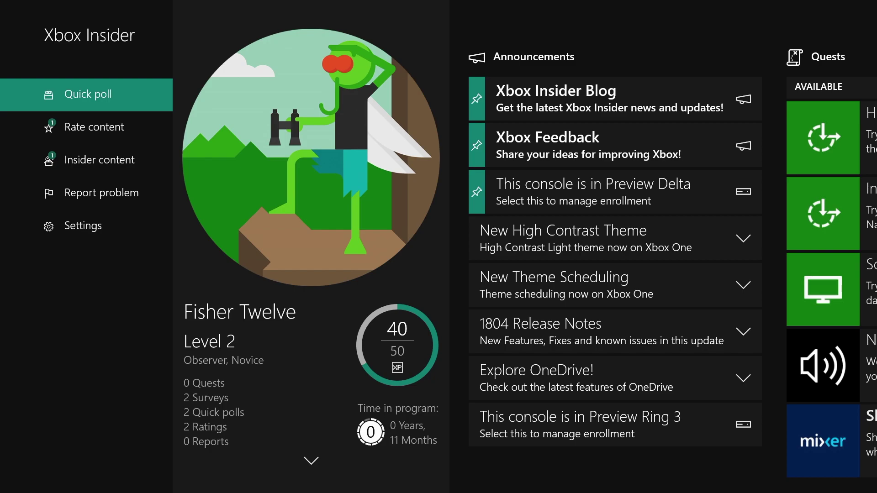
Step: Look through the available quests and surveys that award XP
key("Right")
key("Right")
key("Right")
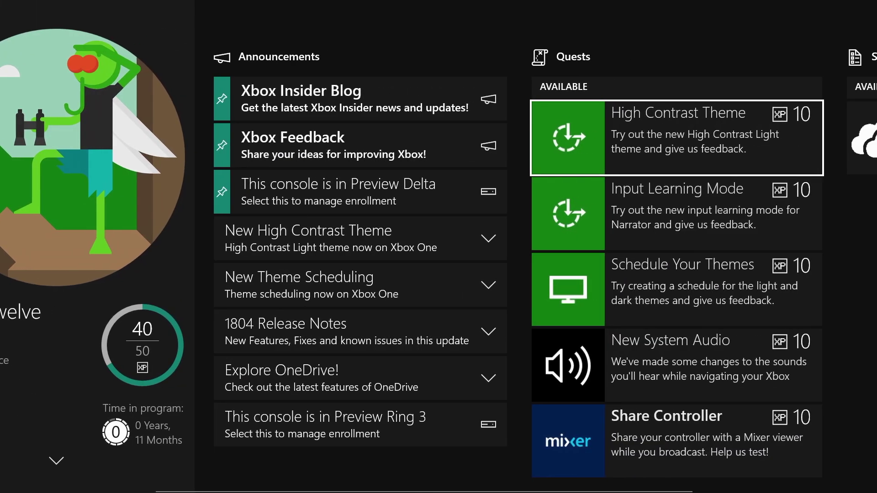
key("Down")
key("Down")
key("Down")
key("Right")
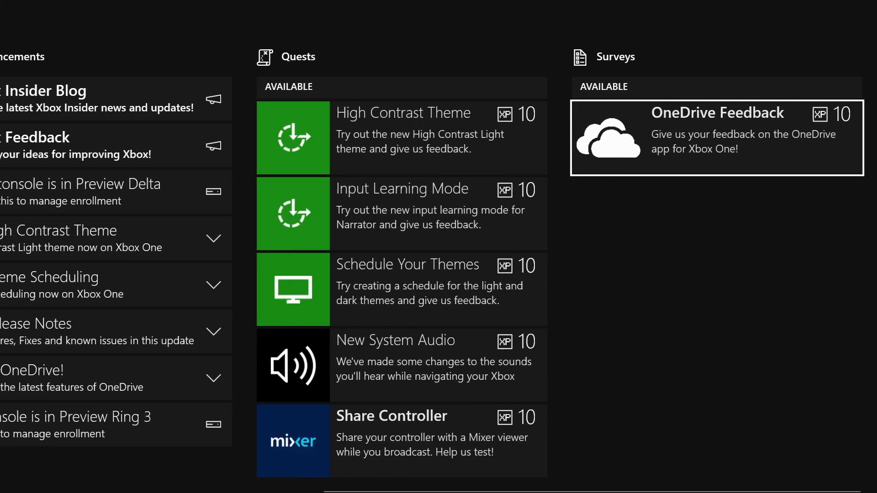